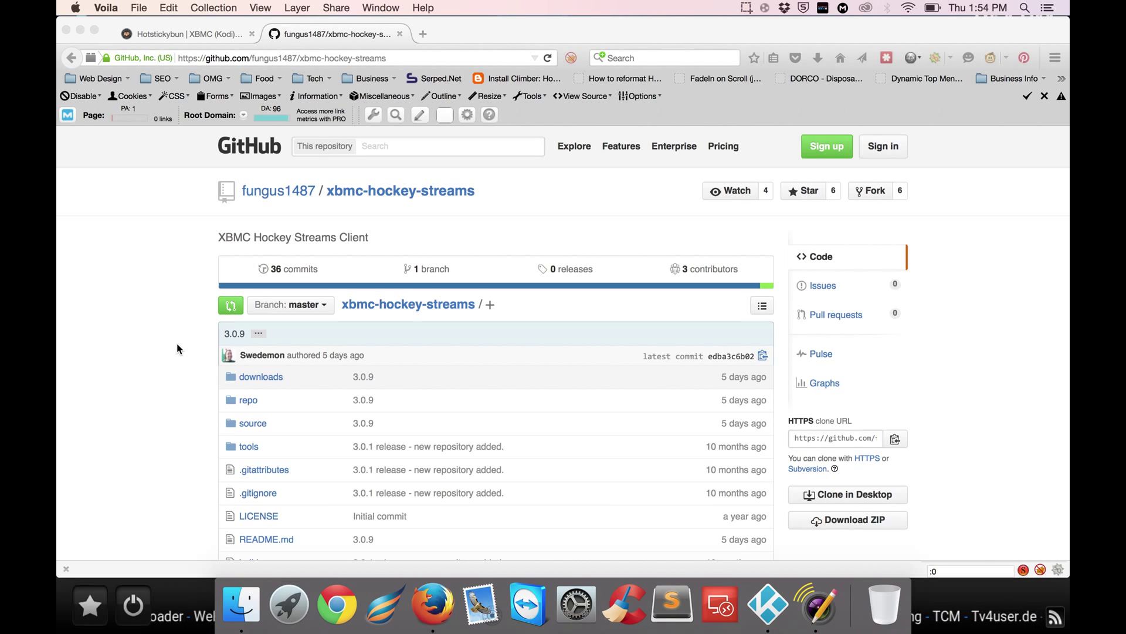
Step: Download the xbmc-hockey-streams repository as a ZIP and open the downloaded archive in Finder
{"action": "left_click", "coordinate": [924, 508]}
{"action": "left_click", "coordinate": [867, 519]}
{"action": "left_click", "coordinate": [595, 401]}
{"action": "left_click", "coordinate": [238, 607]}
{"action": "left_click_drag", "start_coordinate": [775, 166], "coordinate": [635, 169]}
{"action": "left_click", "coordinate": [471, 247]}
{"action": "double_click", "coordinate": [471, 247]}
{"action": "left_click", "coordinate": [168, 339]}
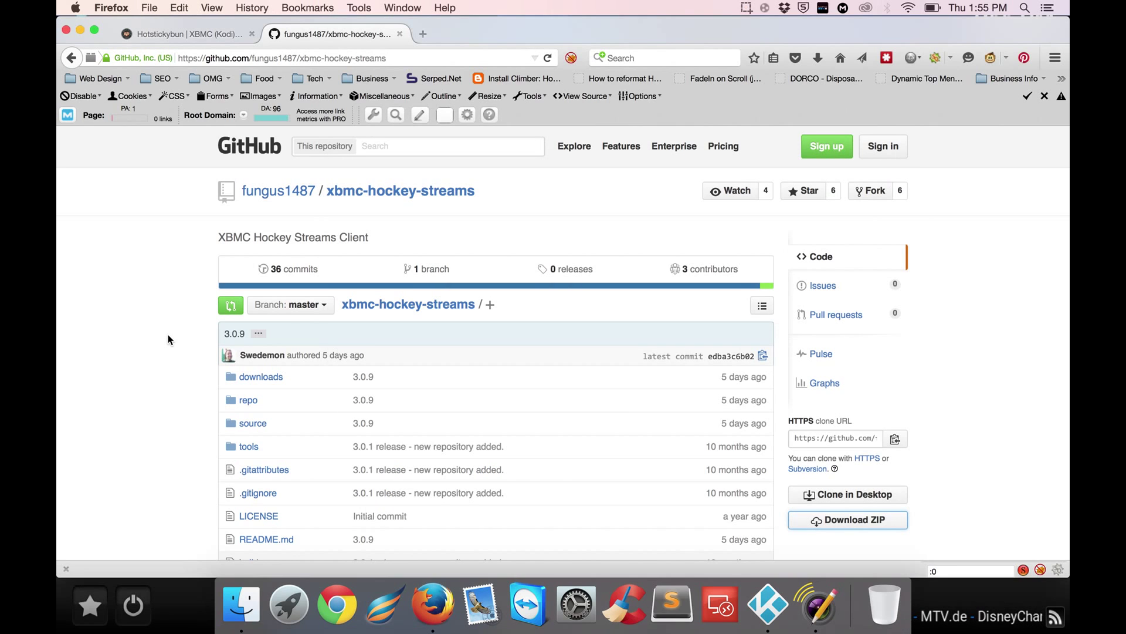
Step: Switch to Kodi and open the Add-ons category of the settings
{"action": "key", "text": "super+Tab"}
{"action": "key", "text": "super+Tab"}
{"action": "key", "text": "super+Tab"}
{"action": "key", "text": "Return"}
{"action": "key", "text": "Down"}
{"action": "key", "text": "Down"}
{"action": "key", "text": "Down"}
{"action": "key", "text": "Down"}
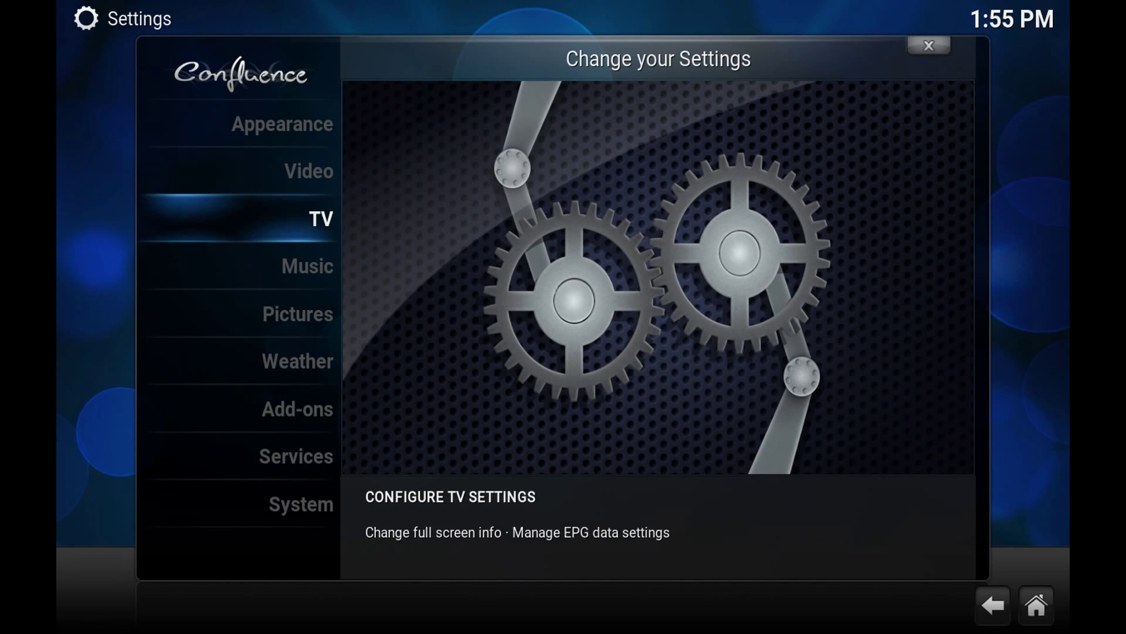
{"action": "key", "text": "Down"}
{"action": "key", "text": "Down"}
{"action": "key", "text": "Return"}
Step: Start an add-on installation from a zip file and browse to the downloaded xbmc-hockey-streams files
{"action": "key", "text": "Down"}
{"action": "key", "text": "Down"}
{"action": "key", "text": "Return"}
{"action": "key", "text": "Down"}
{"action": "key", "text": "Down"}
{"action": "key", "text": "Down"}
{"action": "key", "text": "Down"}
{"action": "key", "text": "Down"}
{"action": "key", "text": "Down"}
{"action": "key", "text": "Down"}
{"action": "key", "text": "Return"}
{"action": "key", "text": "Page_Down"}
{"action": "key", "text": "Down"}
{"action": "key", "text": "Down"}
{"action": "key", "text": "Down"}
{"action": "key", "text": "Down"}
{"action": "key", "text": "Down"}
{"action": "key", "text": "Return"}
Step: Install the Hockey Streams repository from its zip file inside the downloaded folder
{"action": "key", "text": "Down"}
{"action": "key", "text": "Down"}
{"action": "key", "text": "Down"}
{"action": "key", "text": "Up"}
{"action": "key", "text": "Return"}
{"action": "key", "text": "Down"}
{"action": "key", "text": "Down"}
{"action": "key", "text": "Return"}
{"action": "key", "text": "Down"}
{"action": "key", "text": "Down"}
{"action": "key", "text": "Down"}
{"action": "key", "text": "Return"}
{"action": "key", "text": "Down"}
{"action": "key", "text": "Return"}
Step: Install the XBMC Hockey Streams video add-on from the Hockey Streams repository
{"action": "key", "text": "Up"}
{"action": "key", "text": "Return"}
{"action": "key", "text": "Down"}
{"action": "key", "text": "Down"}
{"action": "key", "text": "Down"}
{"action": "key", "text": "Down"}
{"action": "key", "text": "Return"}
{"action": "key", "text": "Down"}
{"action": "key", "text": "Down"}
{"action": "key", "text": "Return"}
{"action": "key", "text": "Down"}
{"action": "key", "text": "Return"}
{"action": "key", "text": "Return"}
{"action": "key", "text": "Return"}
Step: Leave the settings and open the list of video add-ons
{"action": "key", "text": "Escape"}
{"action": "key", "text": "Escape"}
{"action": "key", "text": "Escape"}
{"action": "key", "text": "Left"}
{"action": "key", "text": "Left"}
{"action": "key", "text": "Left"}
{"action": "key", "text": "Left"}
{"action": "key", "text": "Down"}
{"action": "key", "text": "Down"}
{"action": "key", "text": "Left"}
{"action": "key", "text": "Up"}
{"action": "key", "text": "Right"}
{"action": "key", "text": "Right"}
{"action": "key", "text": "Return"}
Step: Open the settings of the XBMC Hockey Streams add-on and enter the account username
{"action": "key", "text": "c"}
{"action": "key", "text": "Down"}
{"action": "key", "text": "Down"}
{"action": "key", "text": "Return"}
{"action": "key", "text": "Down"}
{"action": "key", "text": "Return"}
{"action": "type", "text": "walkities"}
{"action": "key", "text": "Return"}
Step: Enter the account password in the add-on's General settings
{"action": "key", "text": "Down"}
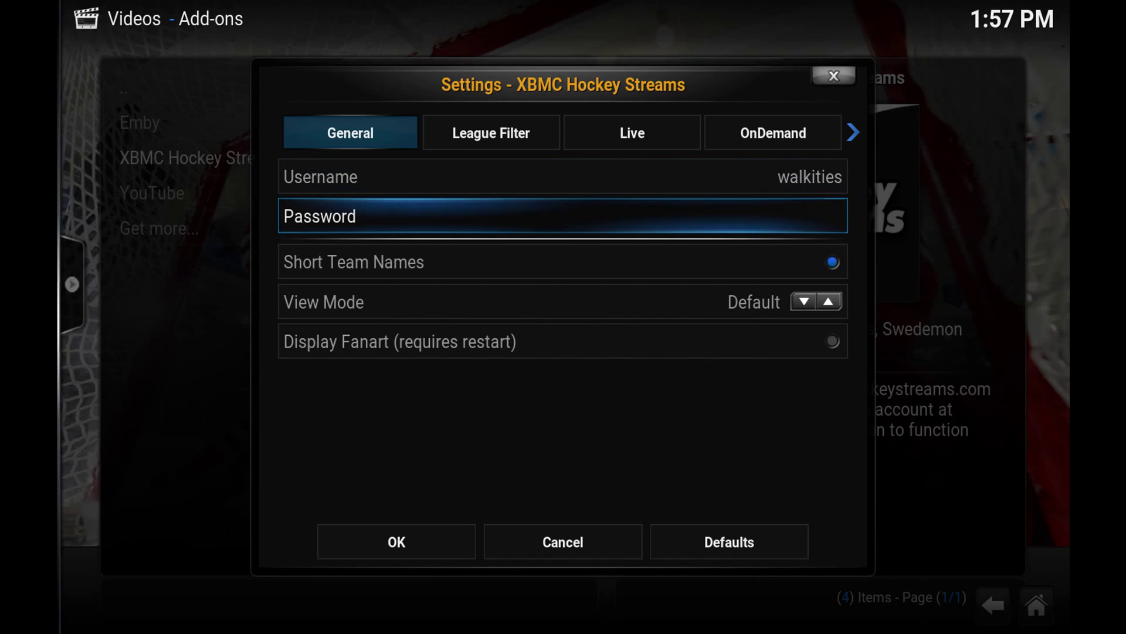
{"action": "key", "text": "Return"}
{"action": "type", "text": "************"}
{"action": "key", "text": "Return"}
Step: Review the League Filter, Live and OnDemand options, and save the XBMC Hockey Streams settings
{"action": "key", "text": "Up"}
{"action": "key", "text": "Up"}
{"action": "key", "text": "Right"}
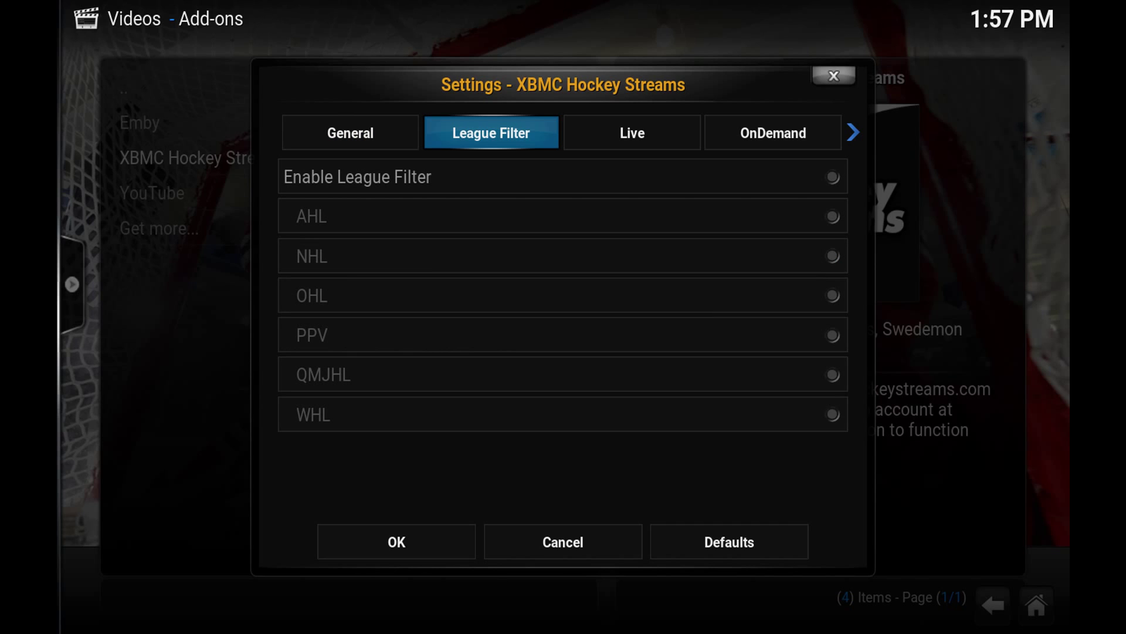
{"action": "key", "text": "Right"}
{"action": "key", "text": "Right"}
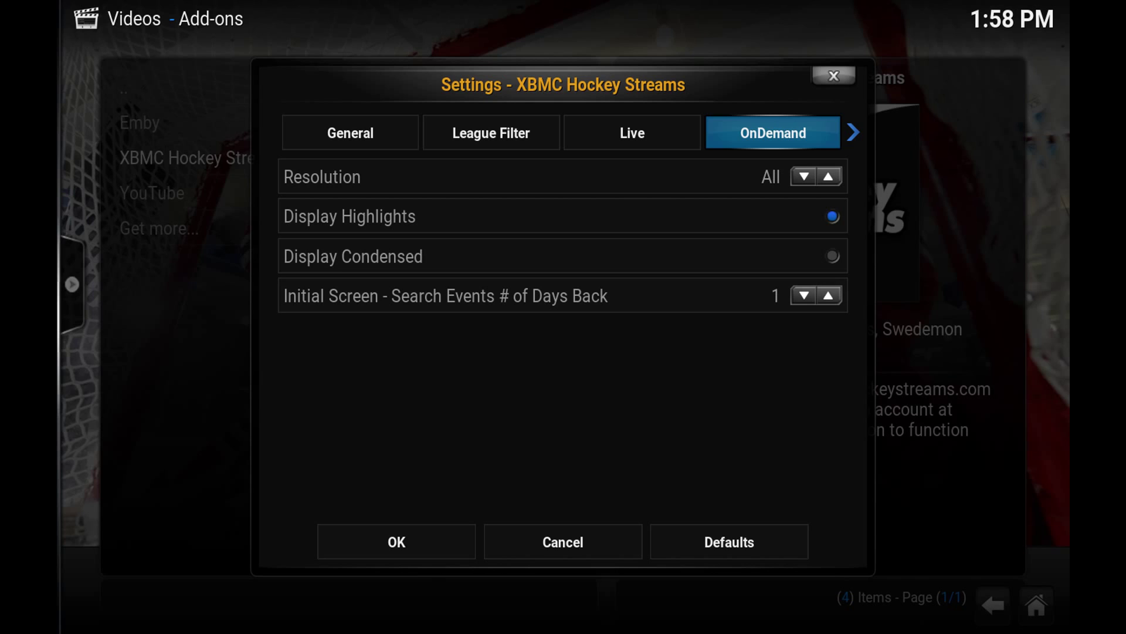
{"action": "key", "text": "Down"}
{"action": "key", "text": "Down"}
{"action": "key", "text": "Down"}
{"action": "key", "text": "Down"}
{"action": "key", "text": "Down"}
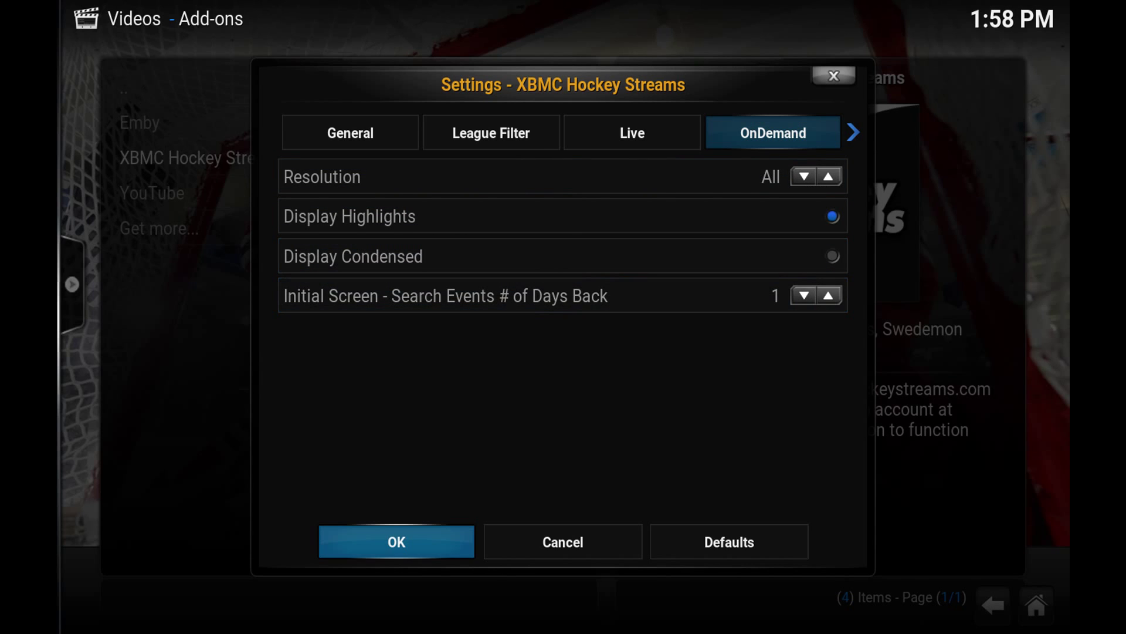
{"action": "key", "text": "Return"}
Step: Open the XBMC Hockey Streams add-on, look through its entries, and return to the video add-ons list
{"action": "key", "text": "Return"}
{"action": "key", "text": "Down"}
{"action": "key", "text": "Down"}
{"action": "key", "text": "Down"}
{"action": "key", "text": "Down"}
{"action": "key", "text": "Up"}
{"action": "key", "text": "Down"}
{"action": "key", "text": "Right"}
{"action": "key", "text": "Down"}
{"action": "key", "text": "Up"}
{"action": "key", "text": "Left"}
{"action": "key", "text": "Up"}
{"action": "key", "text": "Up"}
{"action": "key", "text": "Up"}
{"action": "key", "text": "Return"}
{"action": "key", "text": "Down"}
{"action": "key", "text": "Down"}
{"action": "key", "text": "Down"}
{"action": "key", "text": "Down"}
{"action": "key", "text": "Down"}
{"action": "key", "text": "Return"}
{"action": "key", "text": "BackSpace"}
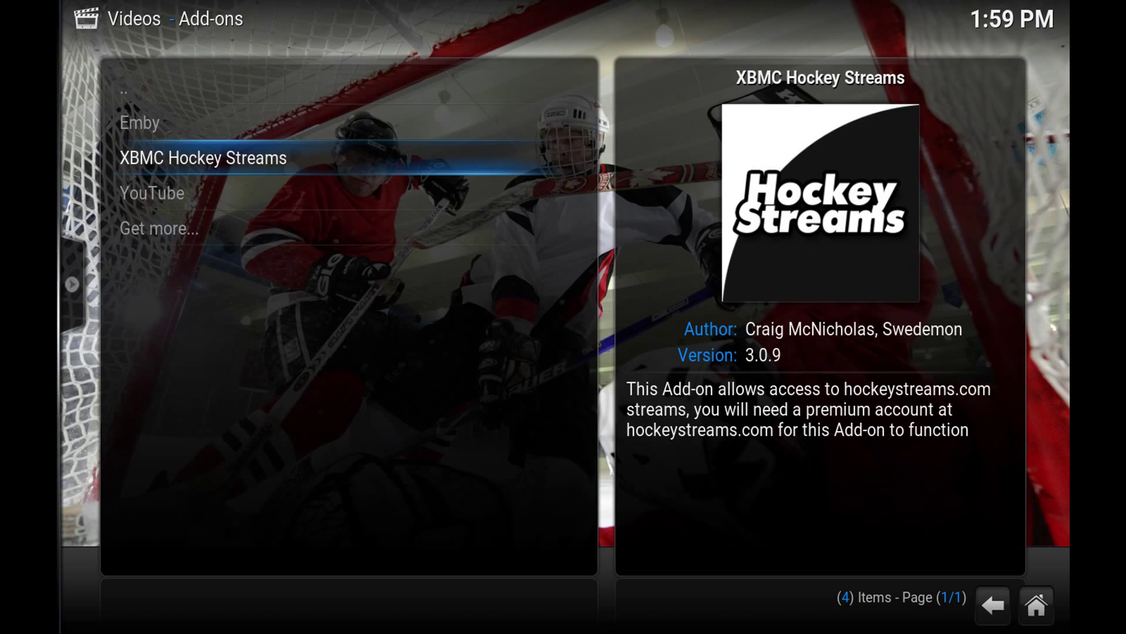